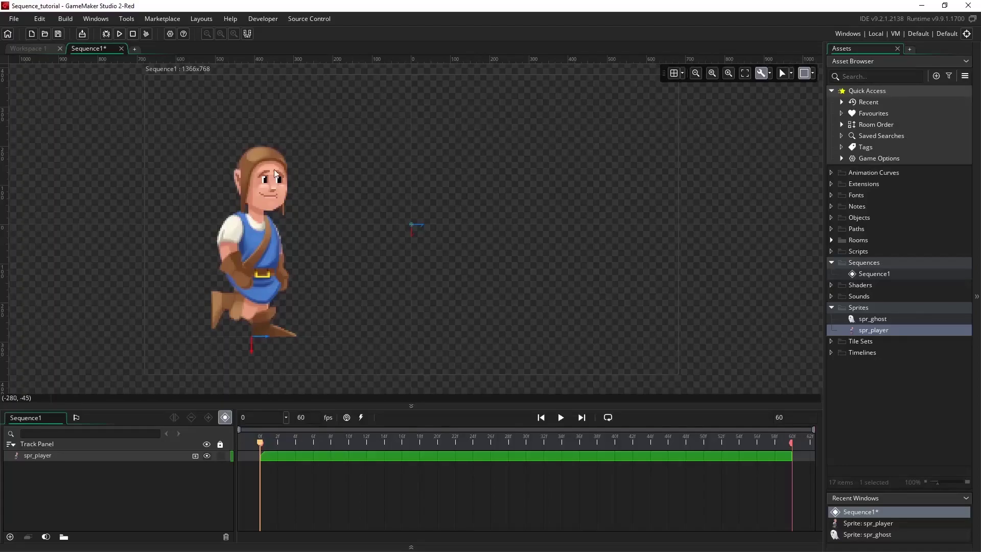
Step: Select and deselect the large player sprite and its spr_player track
{"action": "left_click", "coordinate": [267, 205]}
{"action": "left_click", "coordinate": [544, 276]}
{"action": "left_click", "coordinate": [67, 458]}
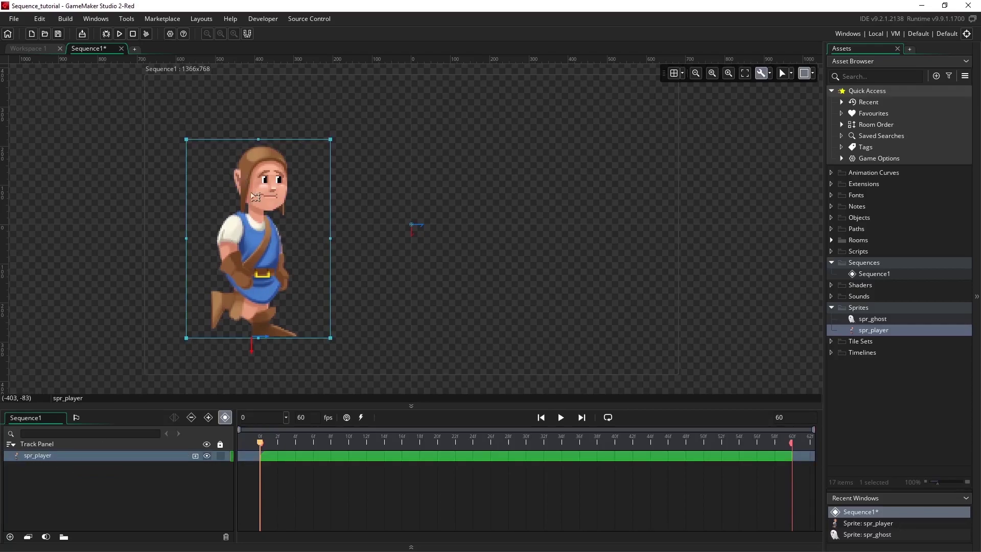
{"action": "left_click", "coordinate": [126, 297]}
{"action": "left_click", "coordinate": [277, 221]}
Step: Add two spr_ghost sprites and two small spr_player sprites to the canvas from the Asset Browser
{"action": "left_click_drag", "start_coordinate": [863, 317], "coordinate": [582, 217]}
{"action": "left_click_drag", "start_coordinate": [864, 318], "coordinate": [562, 231]}
{"action": "left_click_drag", "start_coordinate": [863, 330], "coordinate": [516, 305]}
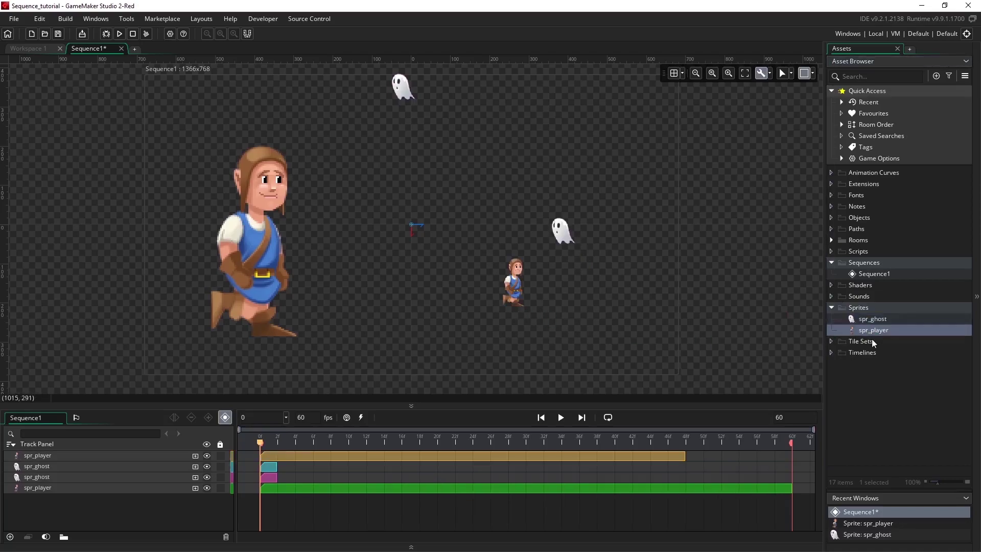
{"action": "left_click_drag", "start_coordinate": [874, 329], "coordinate": [481, 136]}
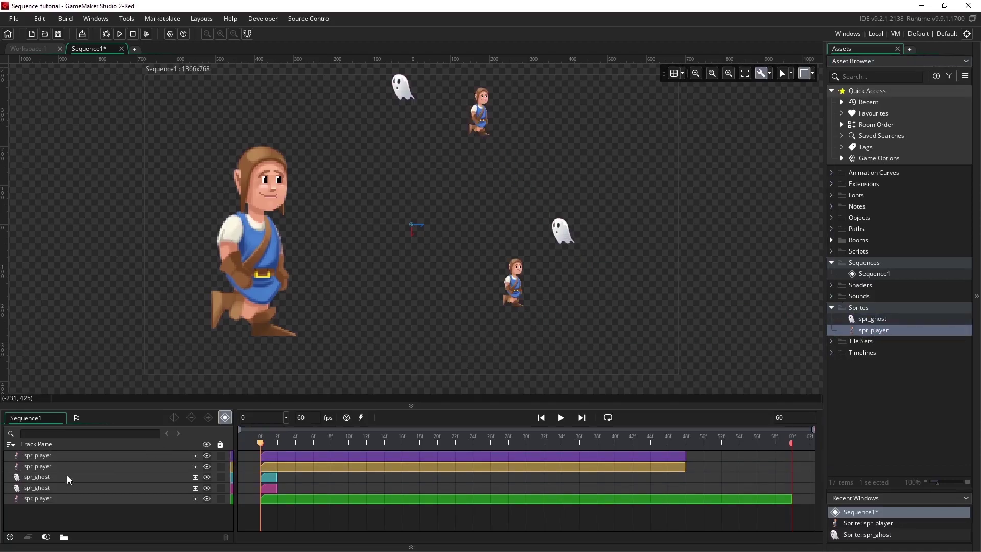
Step: Select each new sprite, move the top ghost into empty space, and select the four added tracks
{"action": "left_click", "coordinate": [517, 285]}
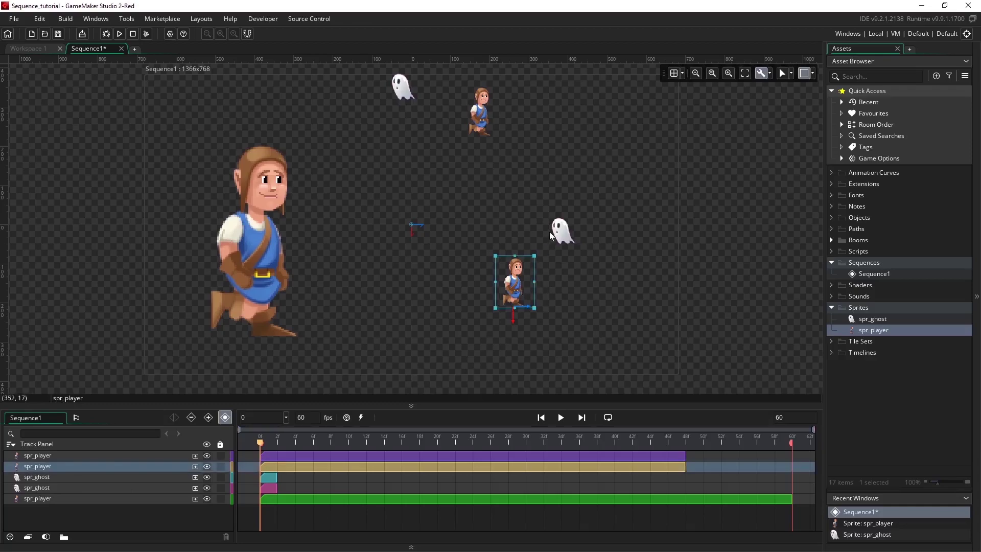
{"action": "left_click", "coordinate": [561, 232]}
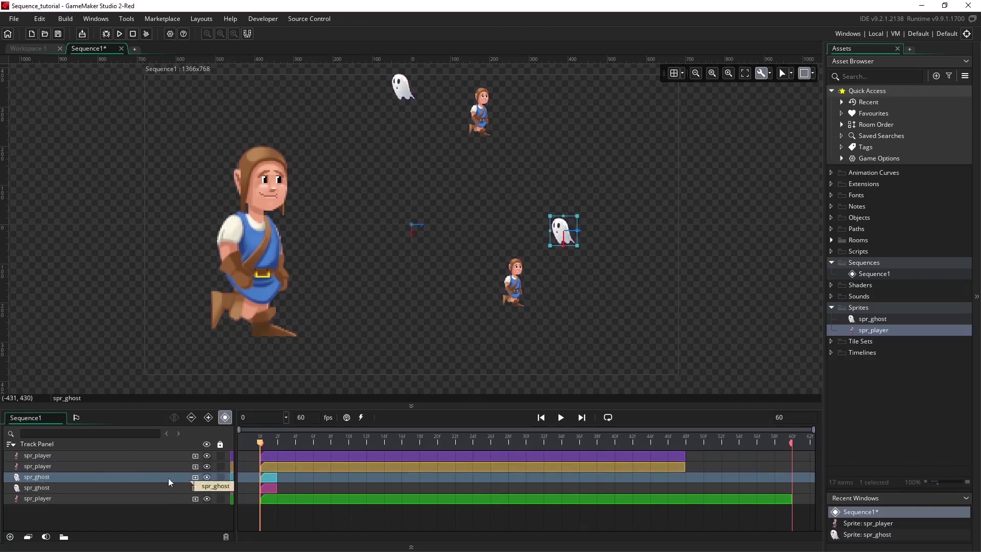
{"action": "left_click", "coordinate": [483, 119]}
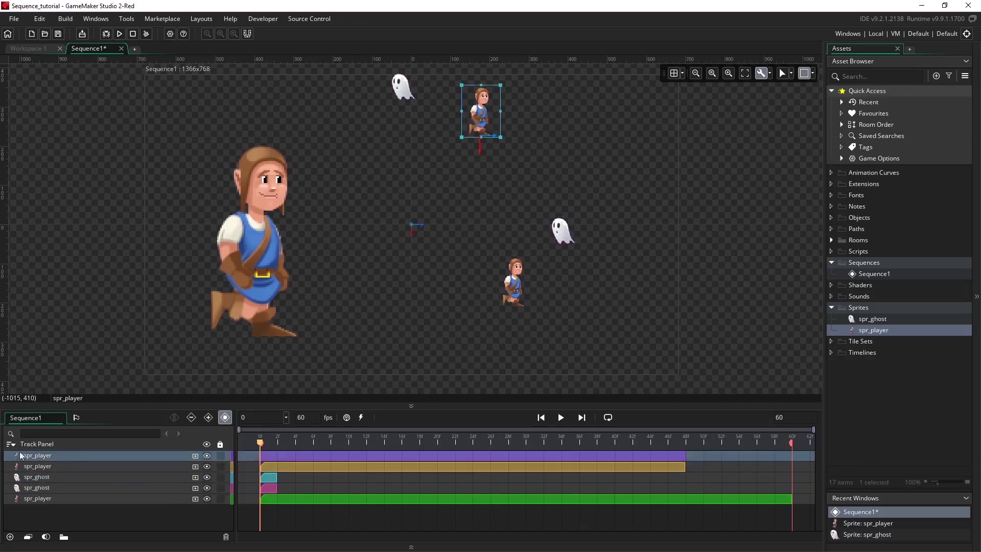
{"action": "left_click", "coordinate": [404, 91]}
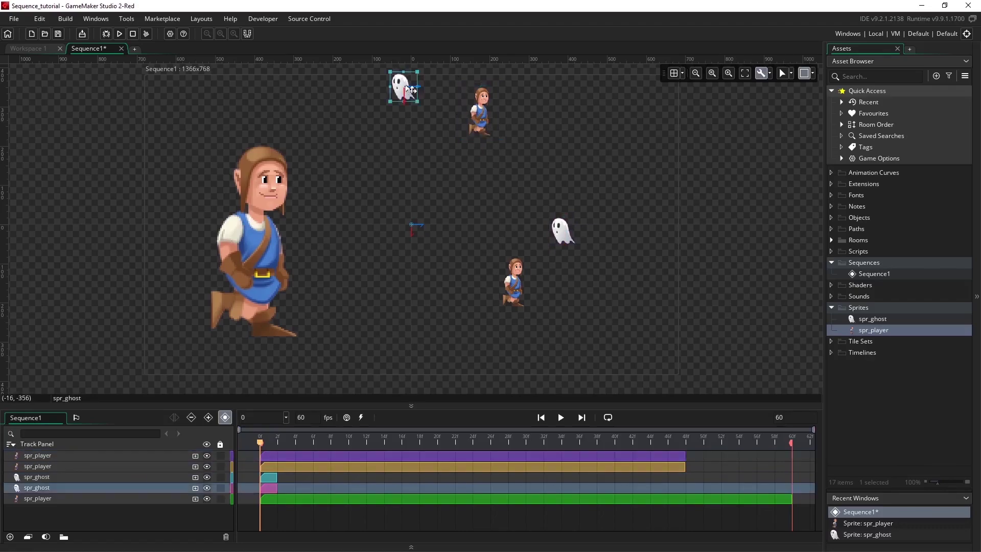
{"action": "left_click_drag", "start_coordinate": [405, 95], "coordinate": [268, 181]}
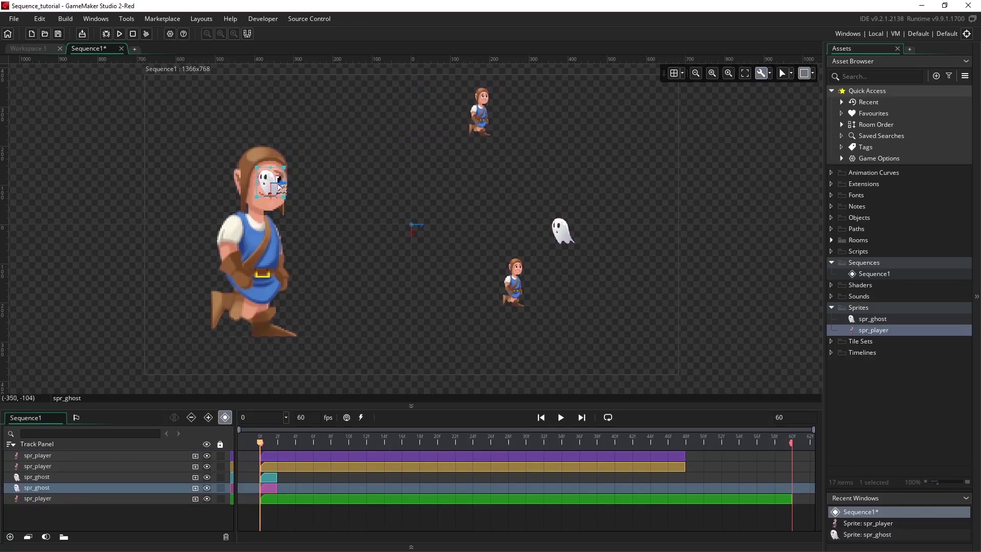
{"action": "left_click_drag", "start_coordinate": [281, 188], "coordinate": [411, 190]}
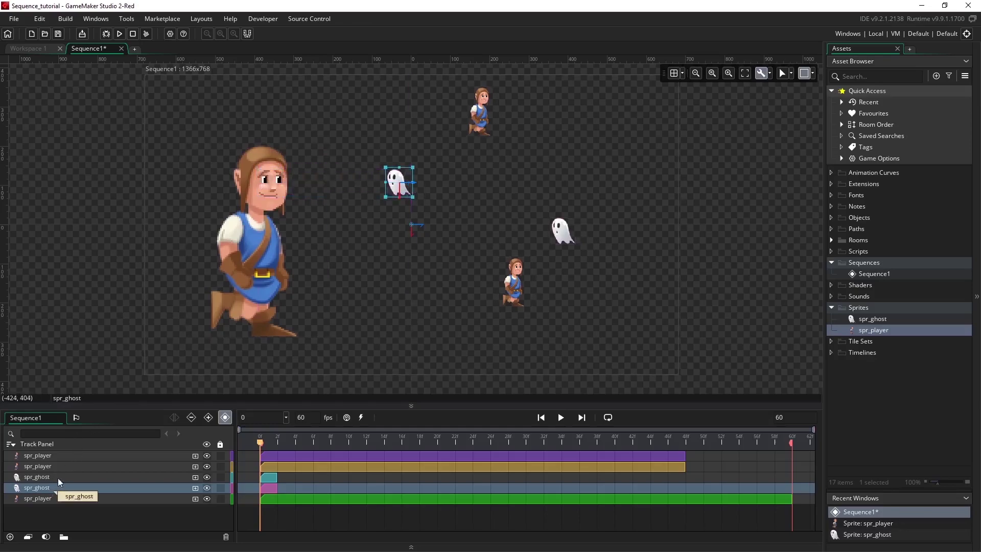
{"action": "left_click", "coordinate": [57, 456], "text": "shift"}
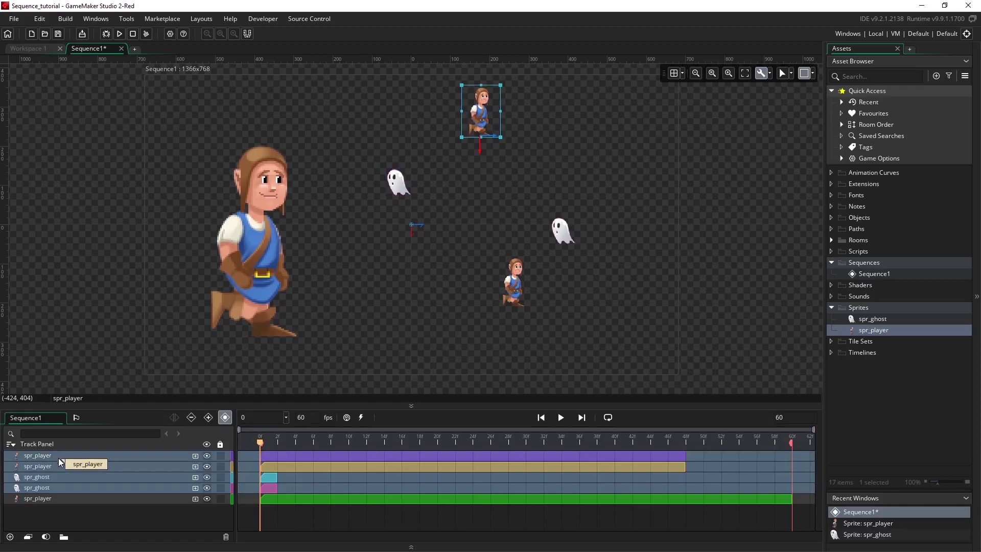
Step: Delete the four added tracks, leaving only the original spr_player track selected
{"action": "key", "text": "Delete"}
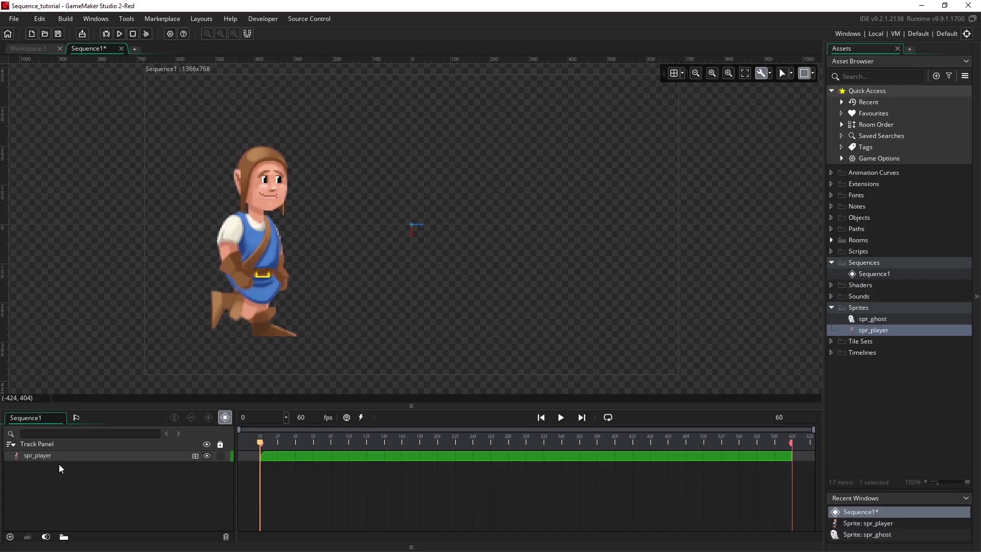
{"action": "left_click", "coordinate": [53, 457]}
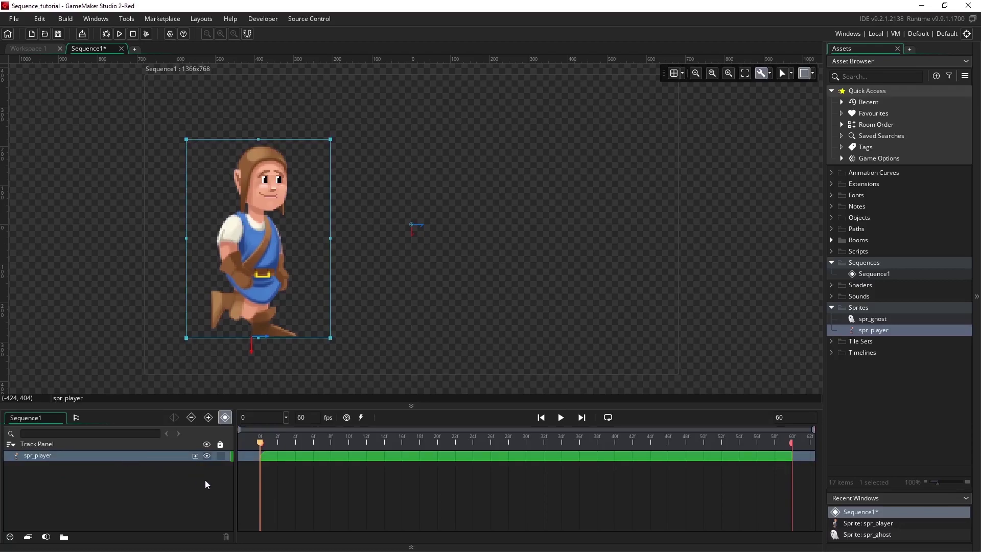
{"action": "left_click", "coordinate": [232, 457]}
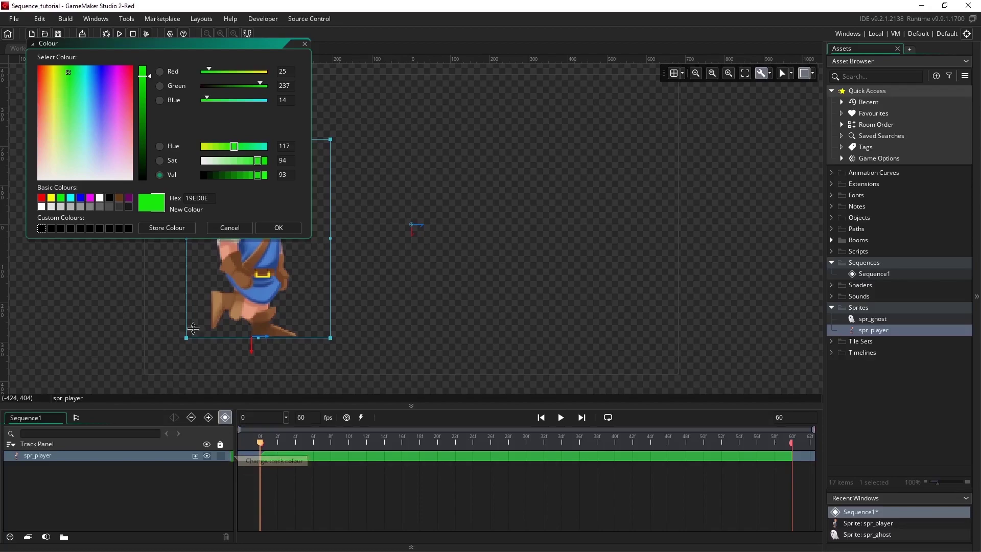
Step: Colour the spr_player track blue (0990EA) and lock it against editing
{"action": "left_click", "coordinate": [92, 71]}
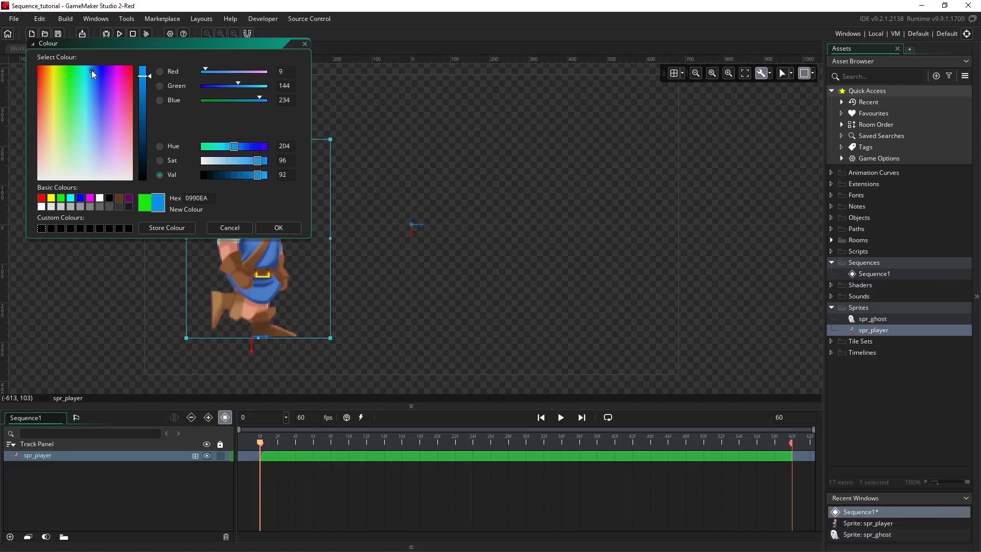
{"action": "left_click", "coordinate": [279, 228]}
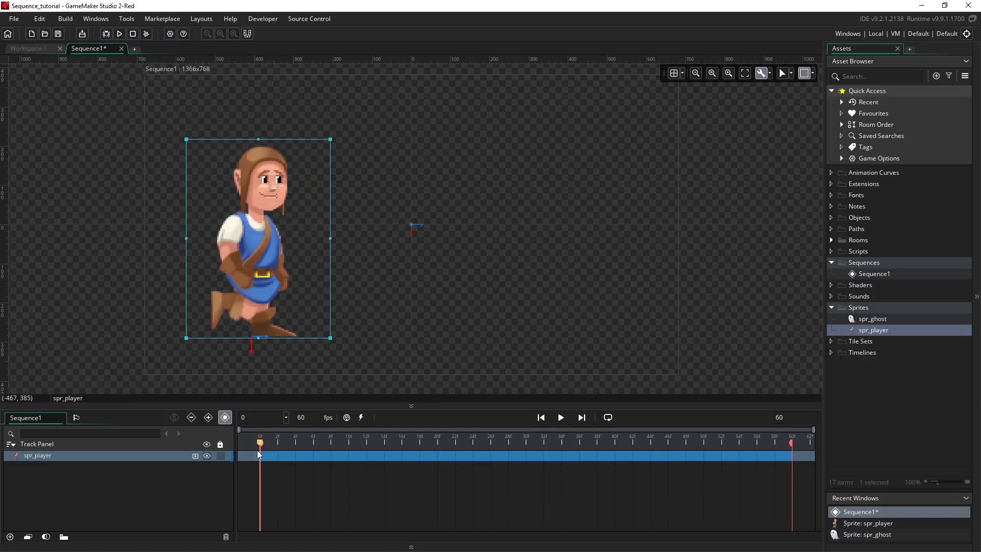
{"action": "left_click", "coordinate": [219, 456]}
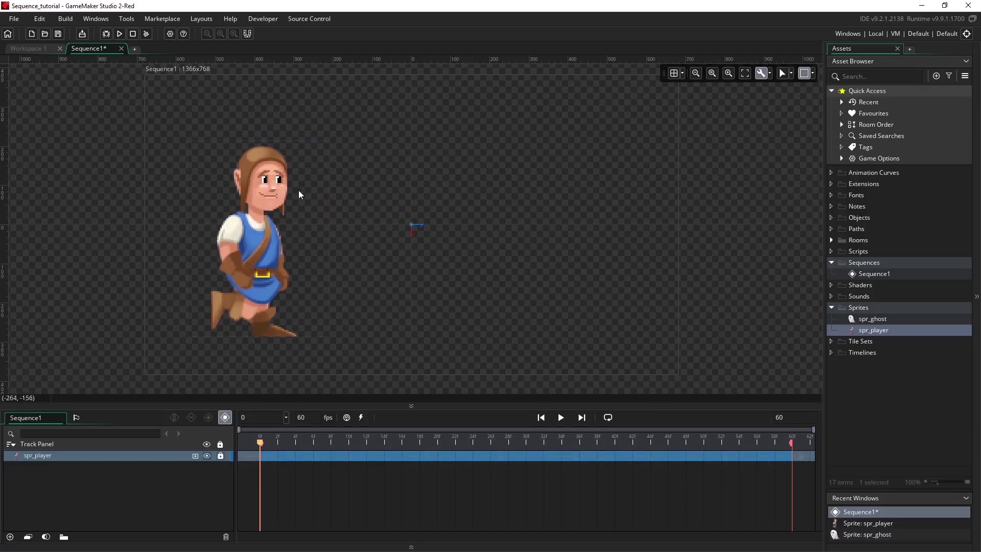
Step: Toggle spr_player's visibility repeatedly, leave it visible, and list its addable parameter tracks
{"action": "left_click", "coordinate": [207, 455]}
{"action": "left_click", "coordinate": [206, 456]}
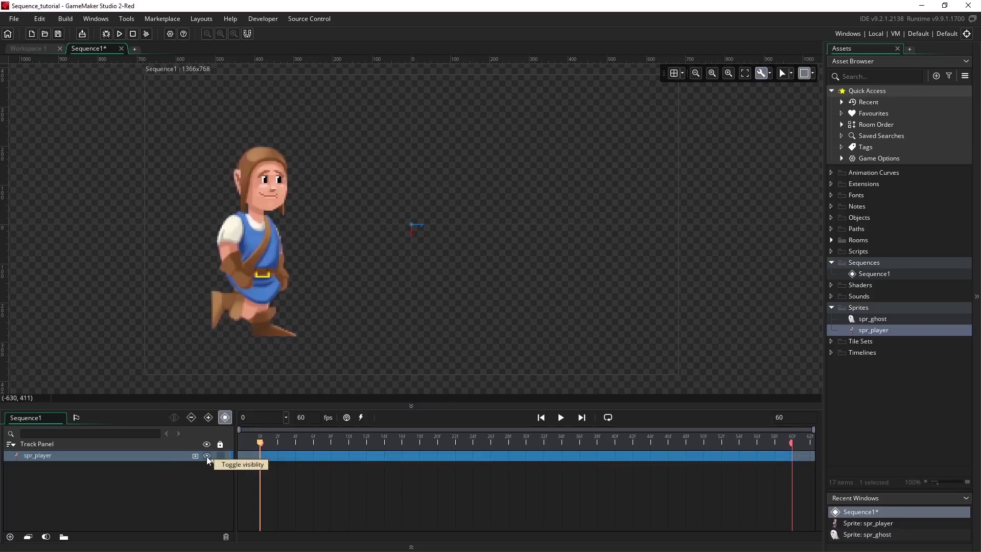
{"action": "left_click", "coordinate": [206, 455]}
{"action": "left_click", "coordinate": [206, 456]}
{"action": "left_click", "coordinate": [206, 455]}
{"action": "left_click", "coordinate": [206, 456]}
{"action": "left_click", "coordinate": [206, 455]}
{"action": "left_click", "coordinate": [206, 456]}
{"action": "left_click", "coordinate": [207, 456]}
{"action": "left_click", "coordinate": [207, 455]}
{"action": "left_click", "coordinate": [195, 456]}
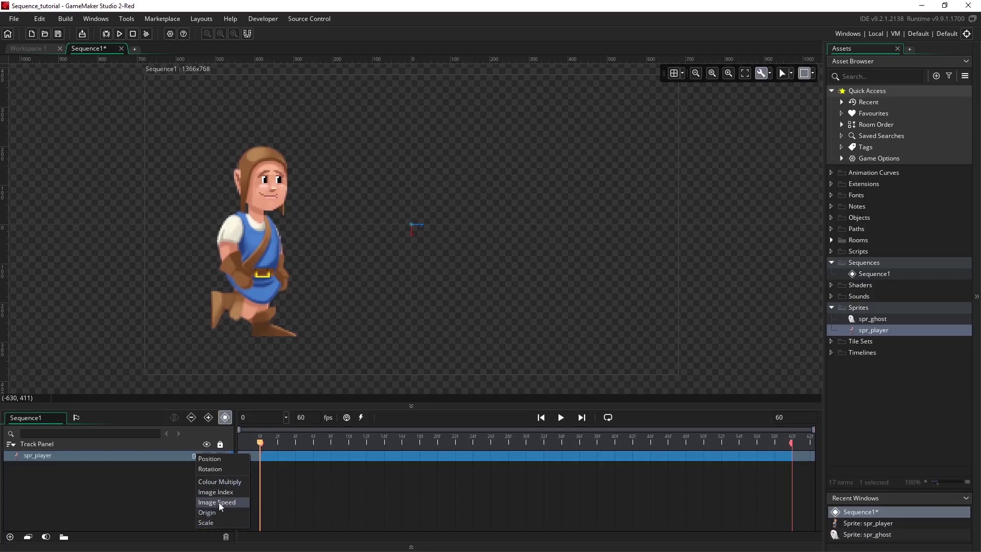
{"action": "left_click", "coordinate": [218, 458]}
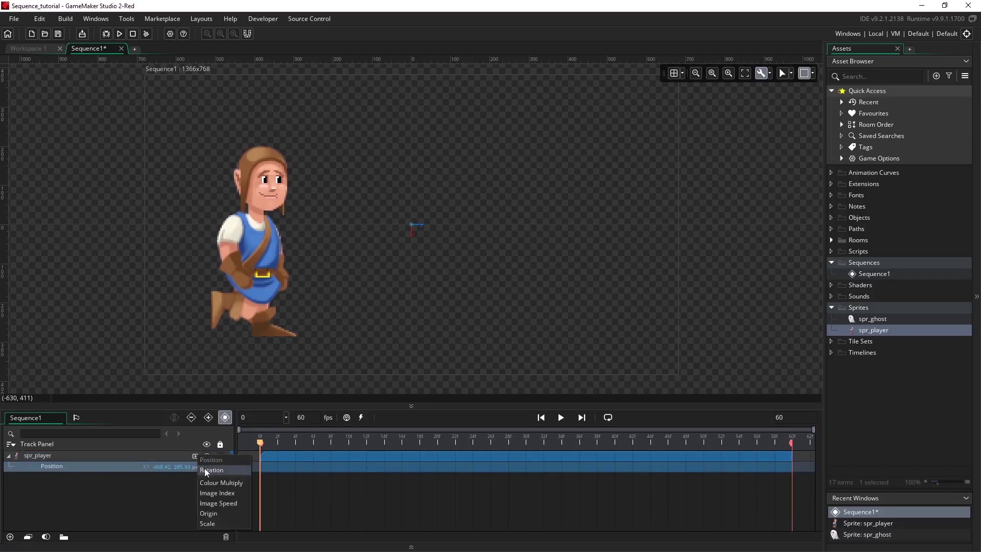
{"action": "left_click", "coordinate": [204, 469]}
{"action": "left_click", "coordinate": [195, 455]}
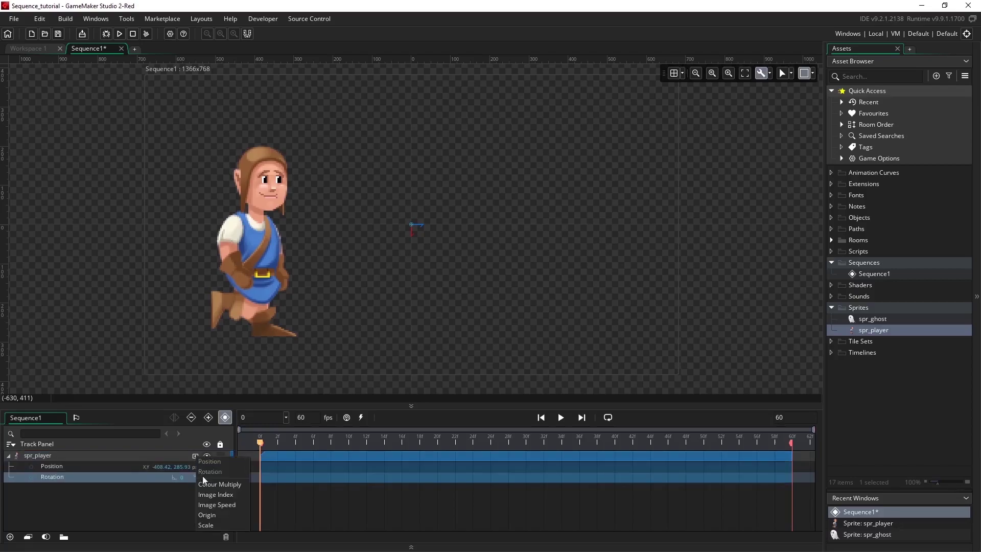
{"action": "left_click", "coordinate": [206, 525]}
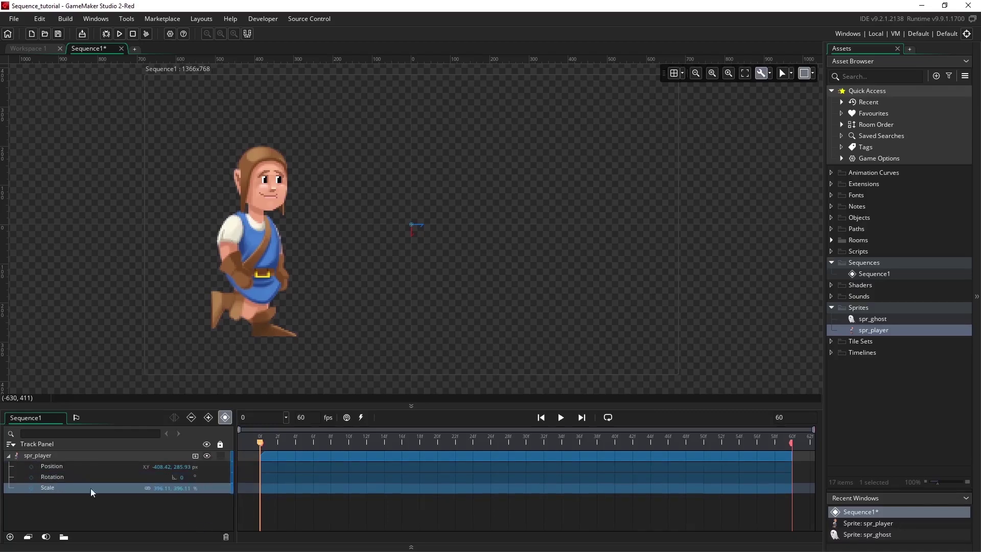
{"action": "left_click", "coordinate": [68, 465]}
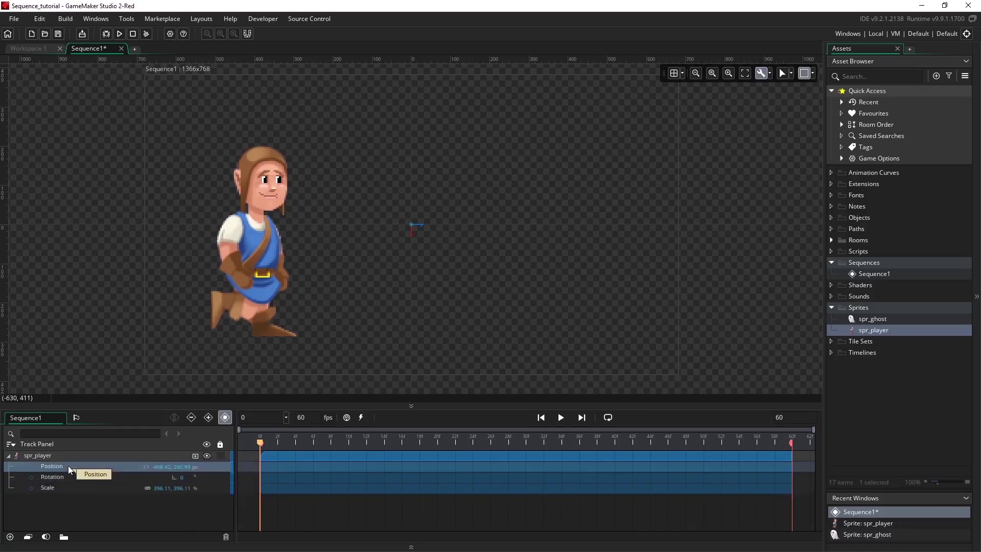
{"action": "left_click", "coordinate": [70, 476]}
{"action": "left_click", "coordinate": [66, 485]}
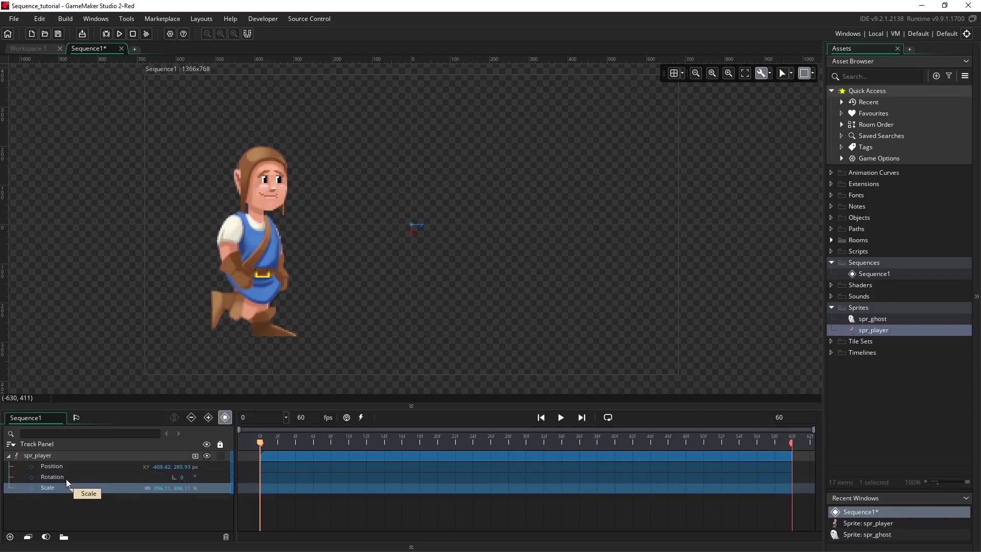
{"action": "left_click", "coordinate": [57, 455]}
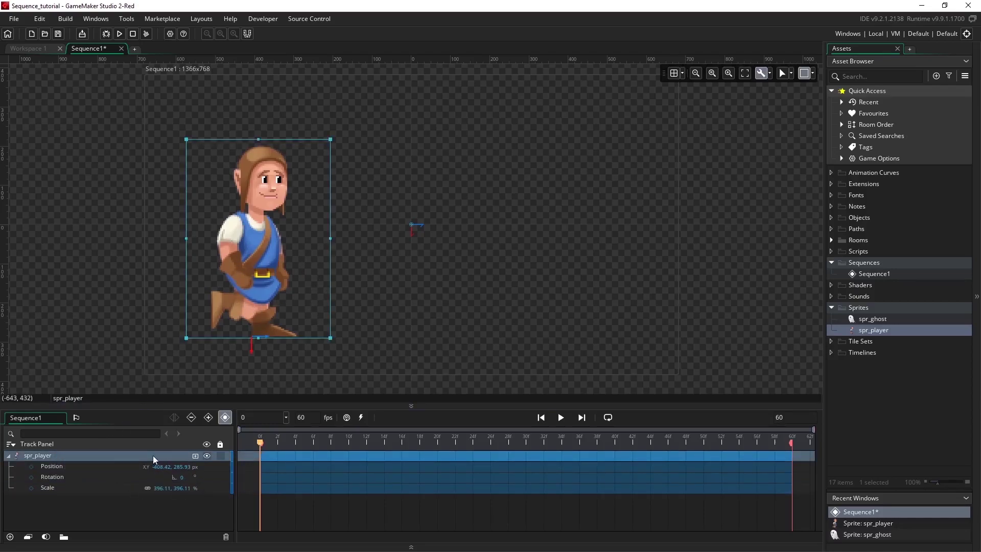
{"action": "left_click", "coordinate": [72, 466]}
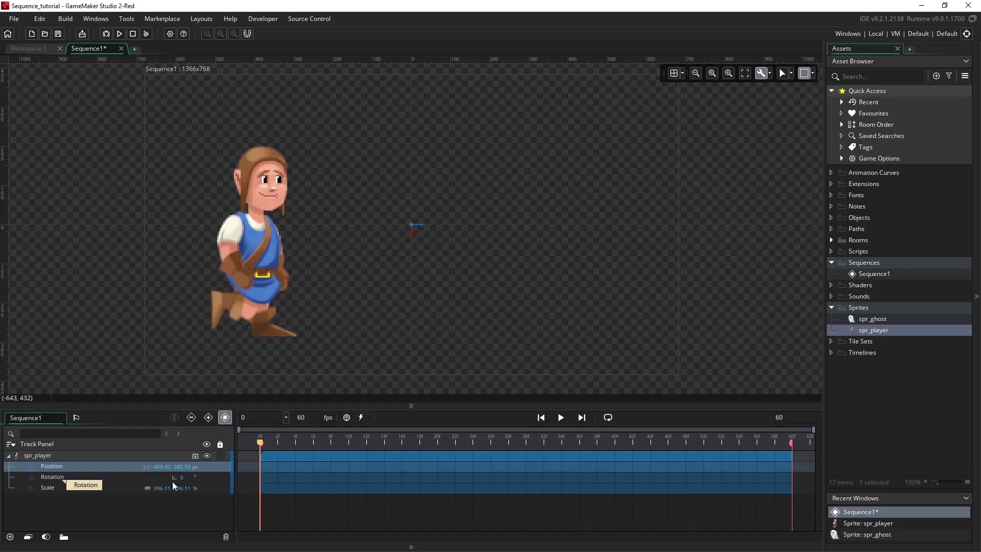
{"action": "left_click", "coordinate": [195, 479]}
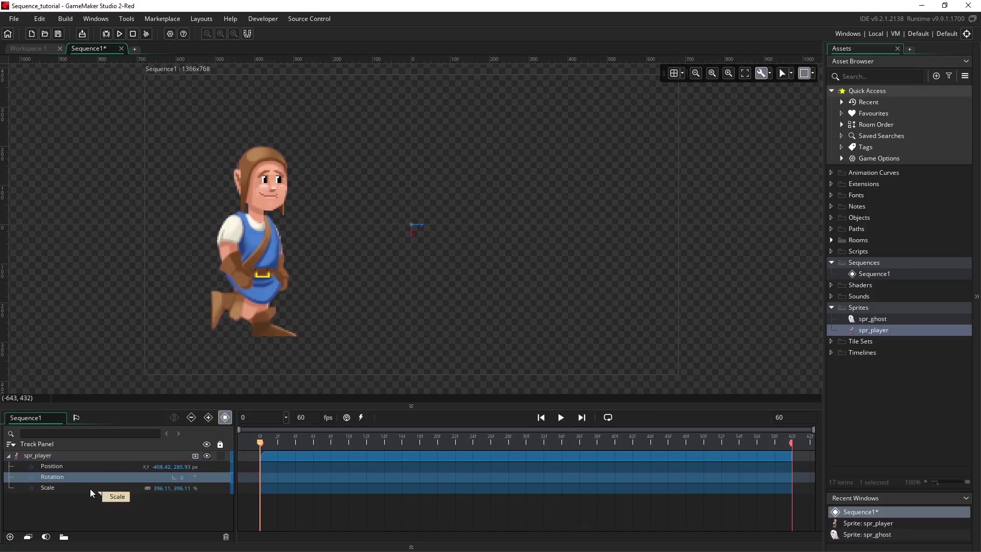
{"action": "left_click", "coordinate": [51, 487]}
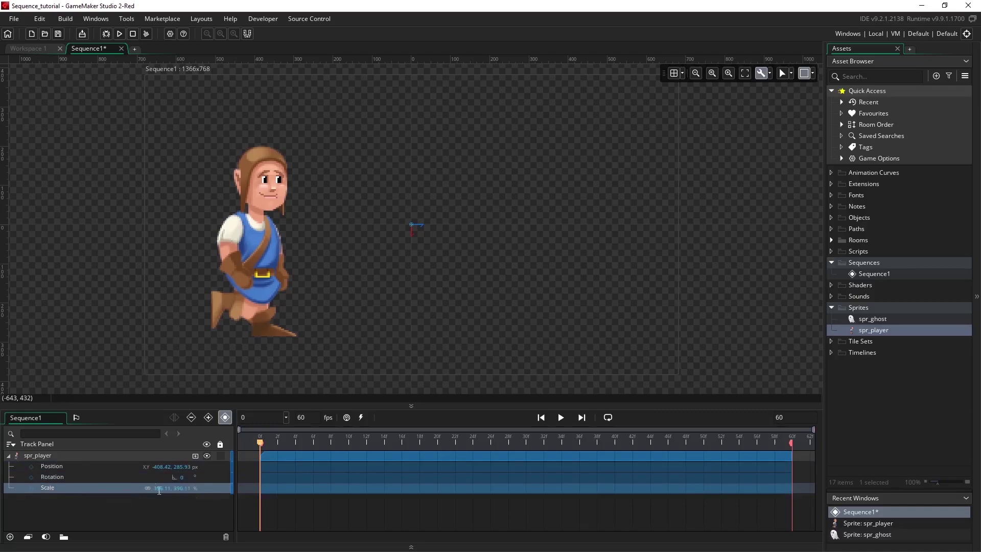
{"action": "left_click", "coordinate": [97, 505]}
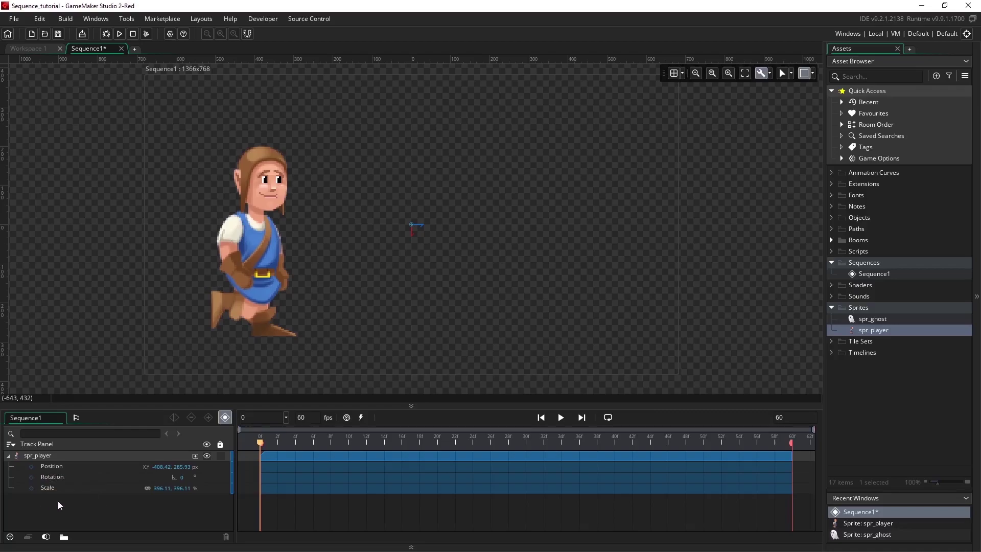
Step: Collapse the spr_player track and add a spr_ghost sprite track from the Sprites folder
{"action": "left_click", "coordinate": [8, 457]}
{"action": "left_click", "coordinate": [8, 456]}
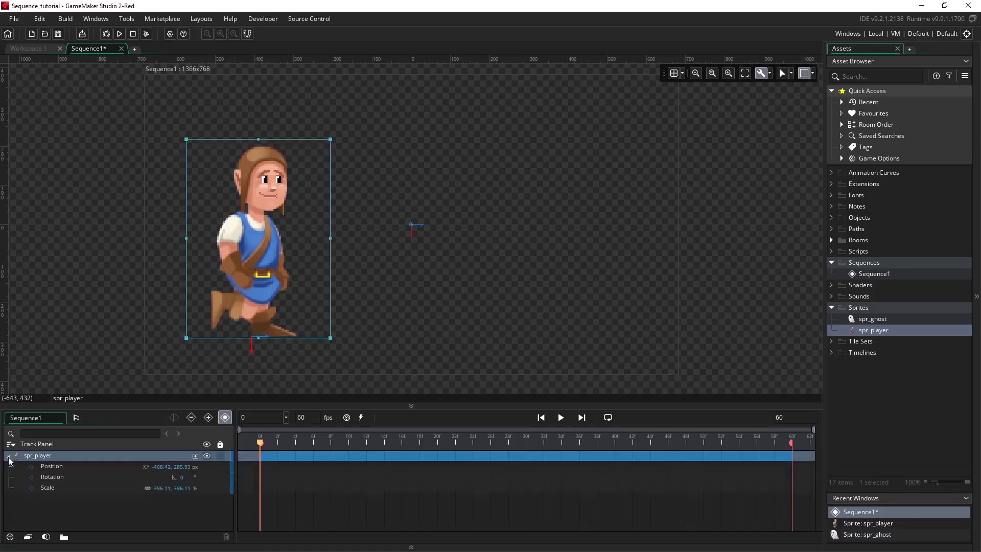
{"action": "left_click", "coordinate": [9, 458]}
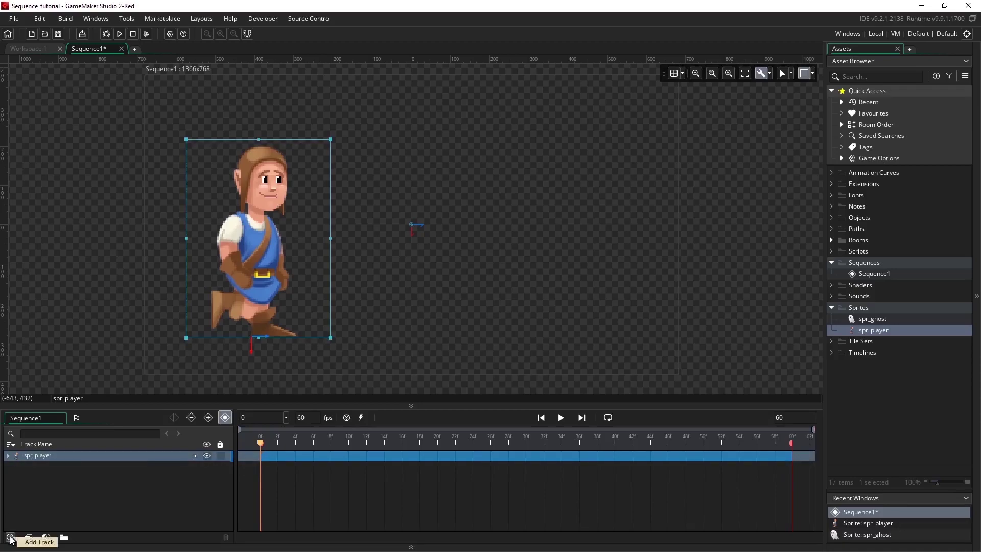
{"action": "left_click", "coordinate": [10, 538]}
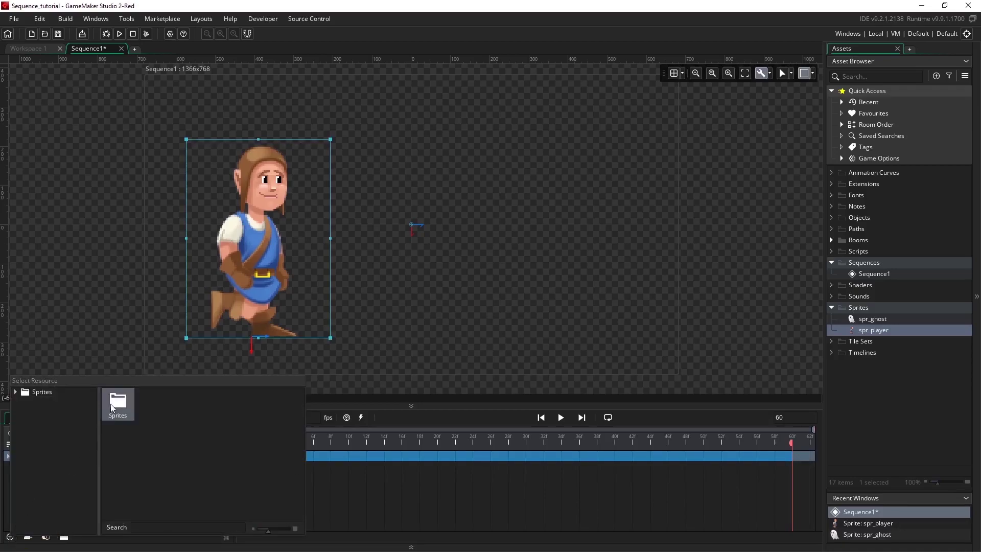
{"action": "double_click", "coordinate": [110, 403]}
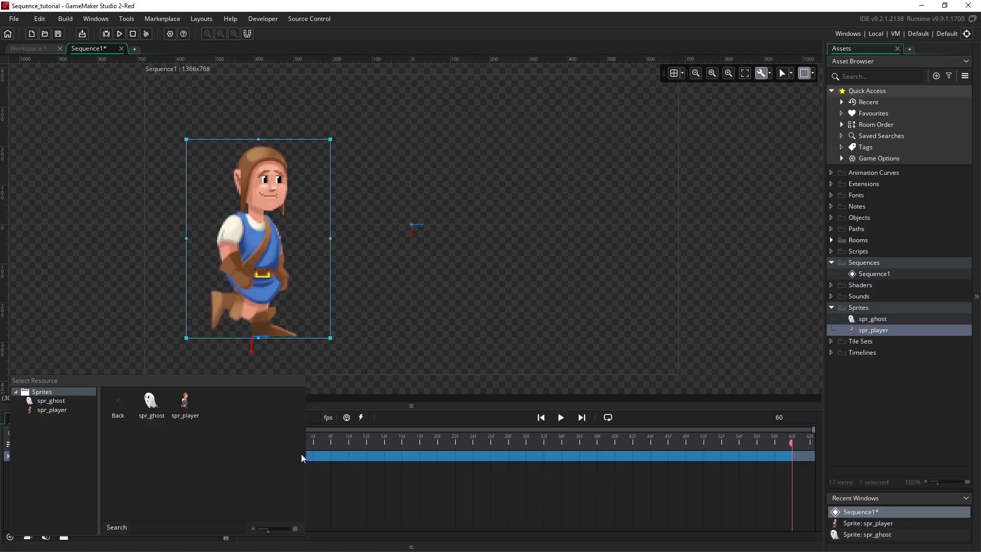
{"action": "left_click", "coordinate": [151, 401]}
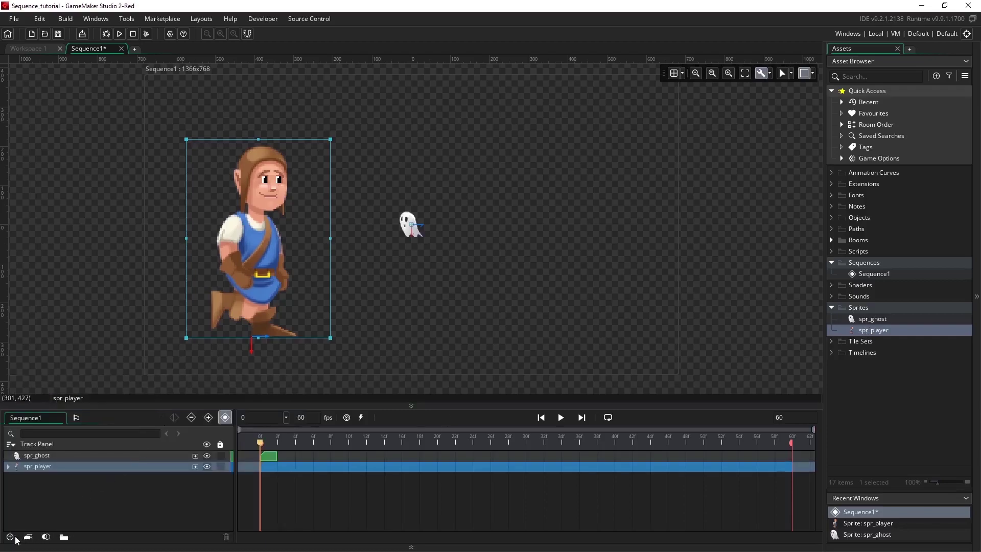
Step: Add a second spr_player sprite track and select the spr_ghost track
{"action": "left_click", "coordinate": [11, 536]}
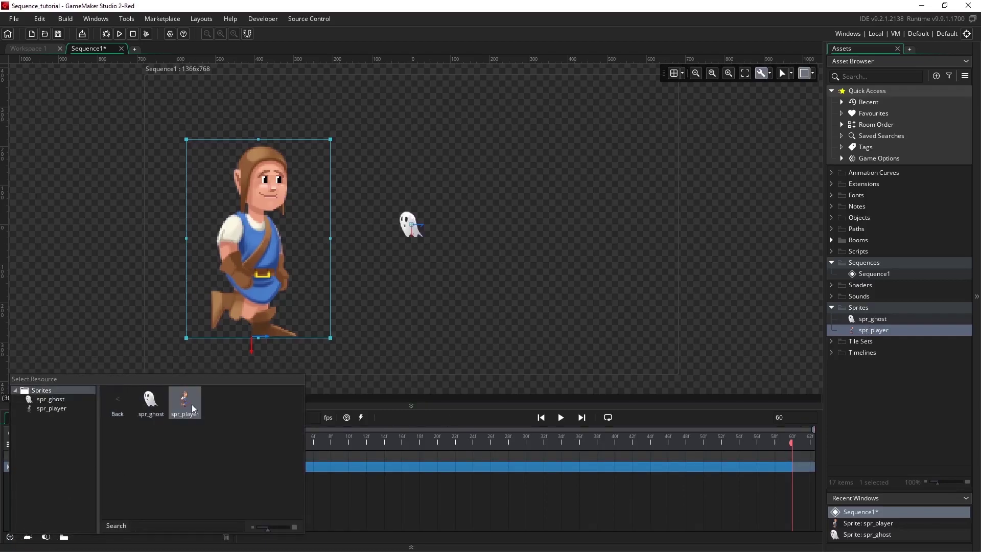
{"action": "left_click", "coordinate": [193, 406]}
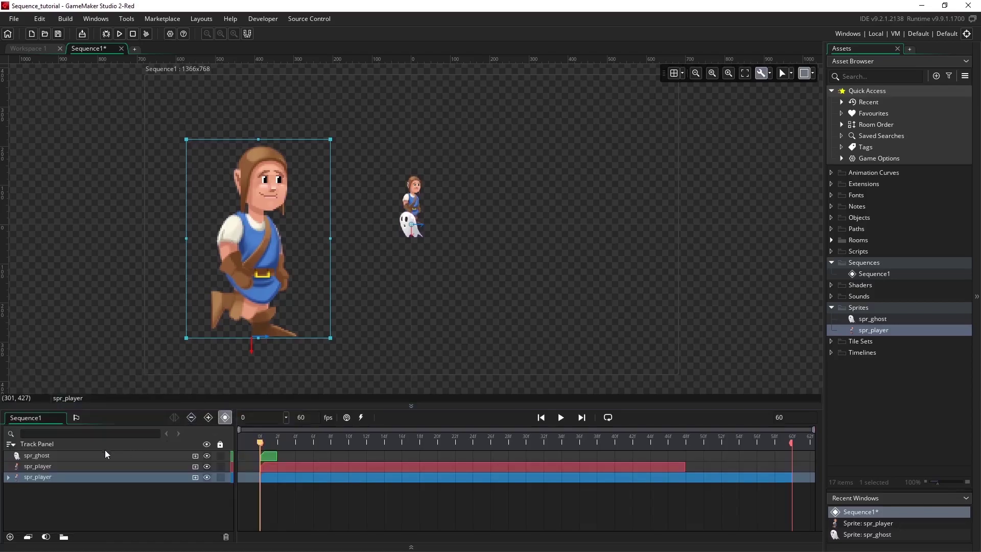
{"action": "left_click", "coordinate": [106, 464]}
{"action": "left_click", "coordinate": [81, 458]}
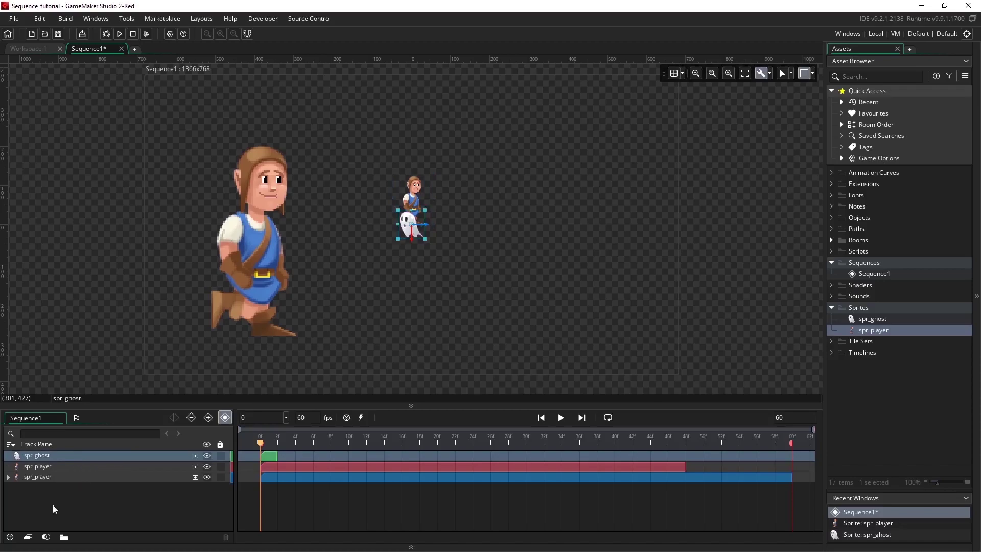
Step: Duplicate the spr_ghost track three times, then select the ghost rows one by one
{"action": "left_click", "coordinate": [32, 540]}
{"action": "left_click", "coordinate": [32, 539]}
{"action": "left_click", "coordinate": [32, 540]}
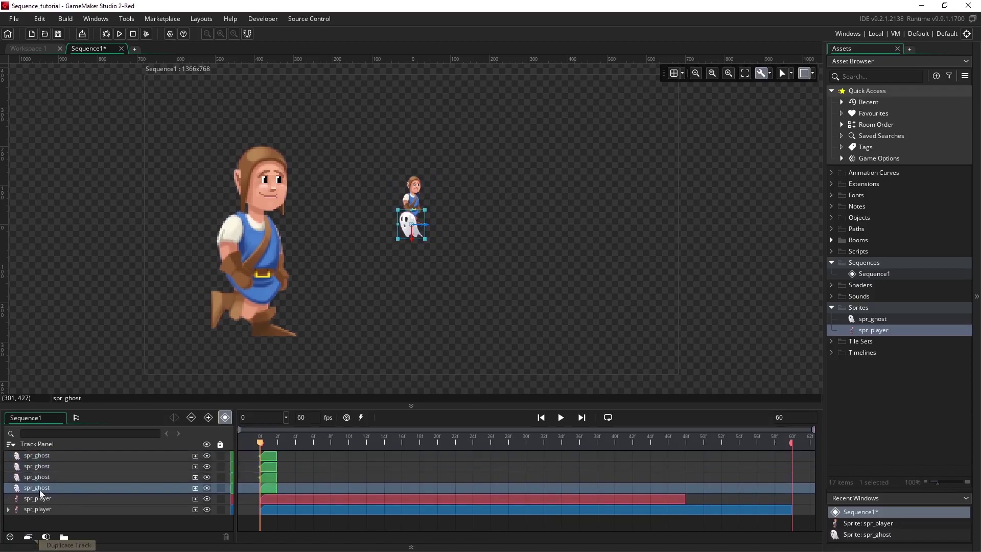
{"action": "left_click", "coordinate": [42, 477]}
{"action": "left_click", "coordinate": [48, 464]}
{"action": "left_click", "coordinate": [57, 455]}
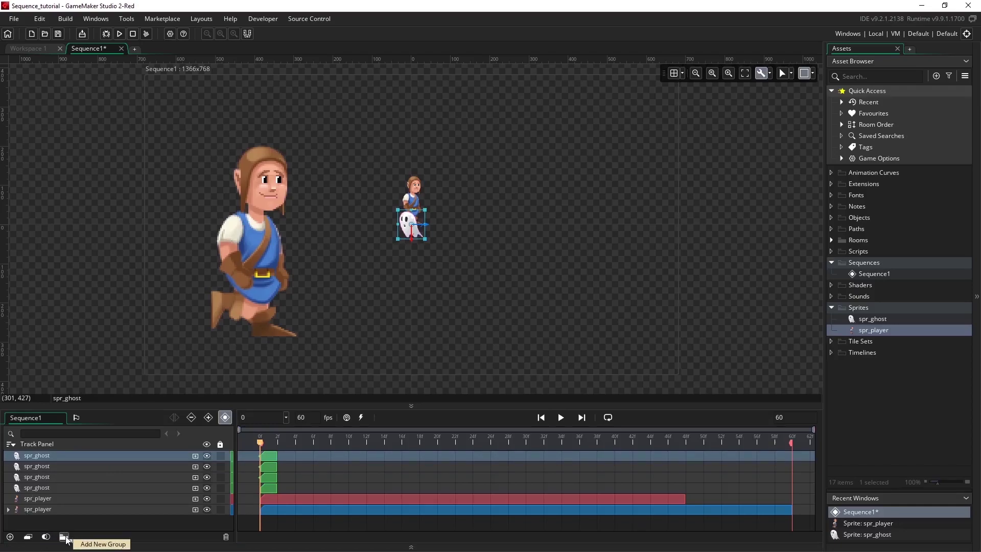
Step: Group the four spr_ghost tracks with the second spr_player track, then delete that Group
{"action": "left_click", "coordinate": [37, 495], "text": "shift"}
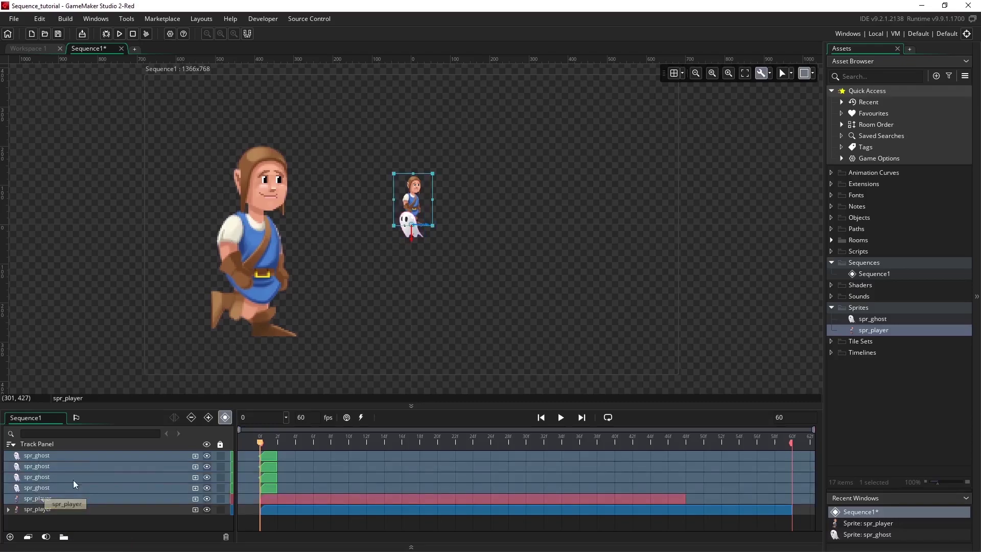
{"action": "left_click", "coordinate": [64, 536]}
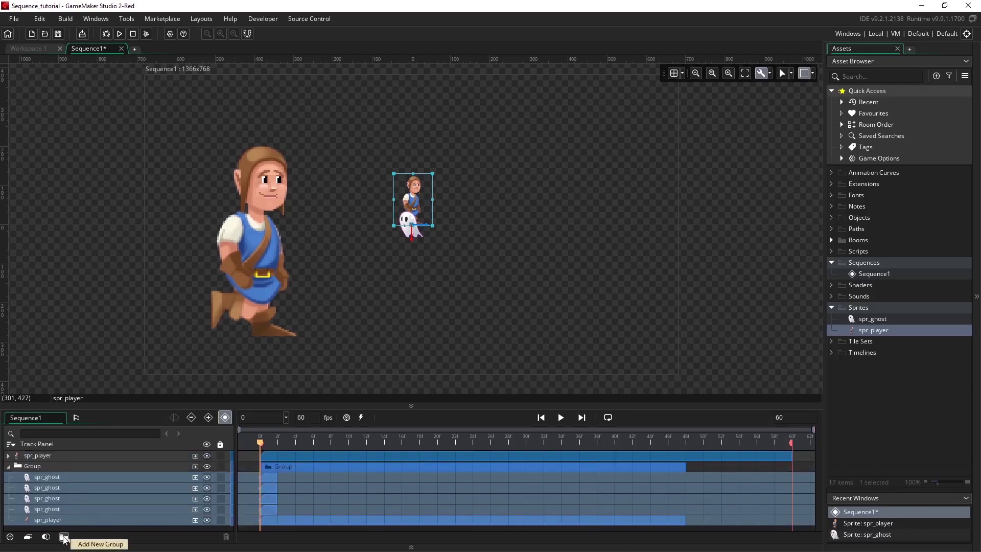
{"action": "left_click", "coordinate": [8, 466]}
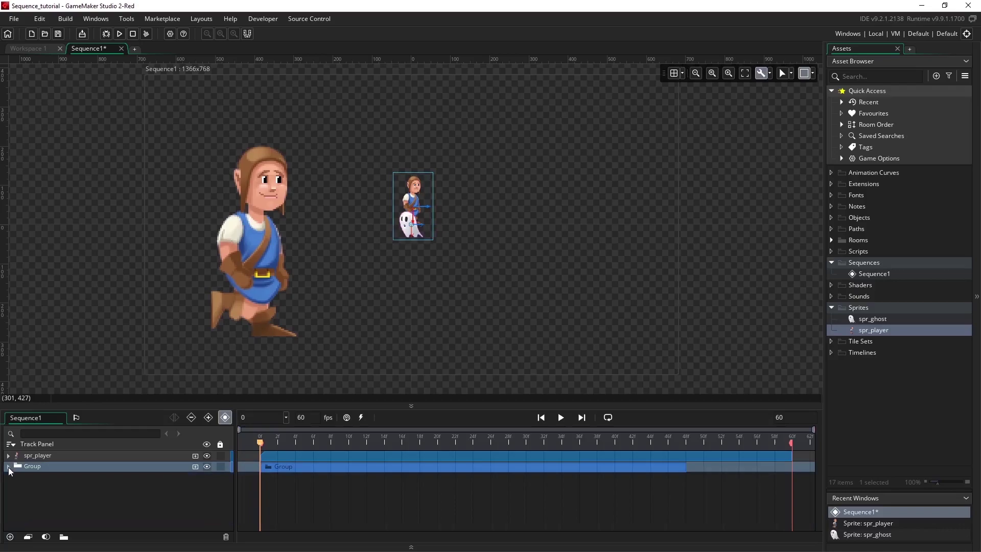
{"action": "left_click", "coordinate": [8, 466]}
{"action": "left_click", "coordinate": [9, 468]}
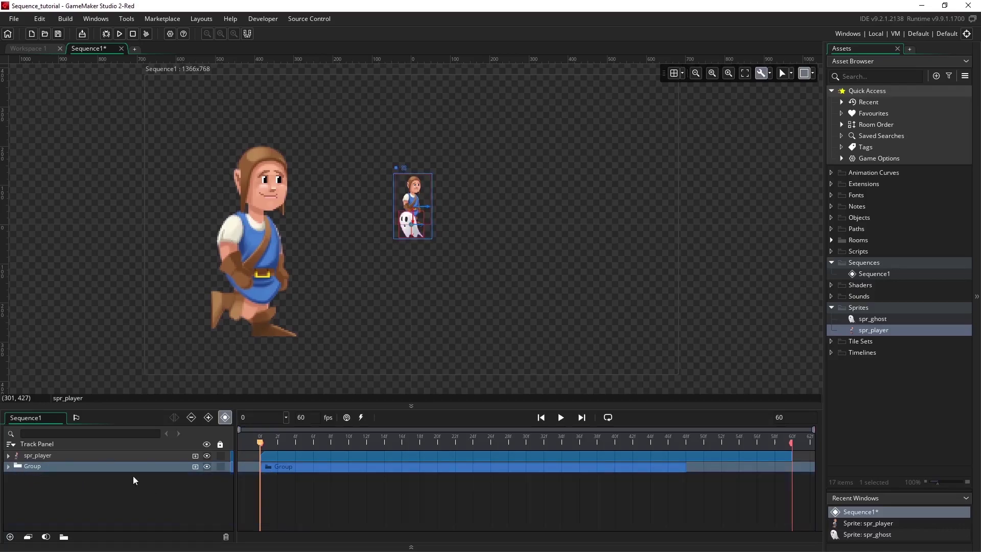
{"action": "left_click", "coordinate": [224, 537]}
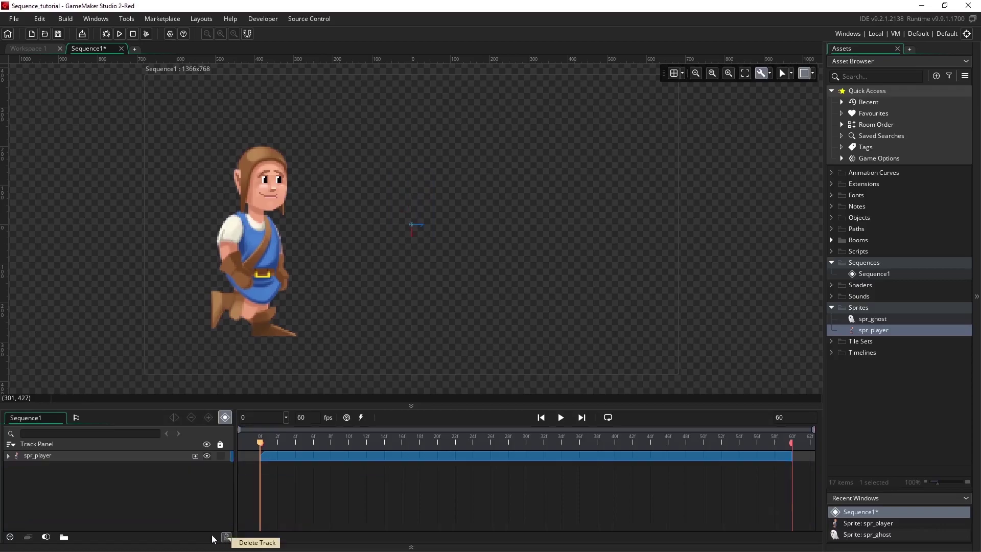